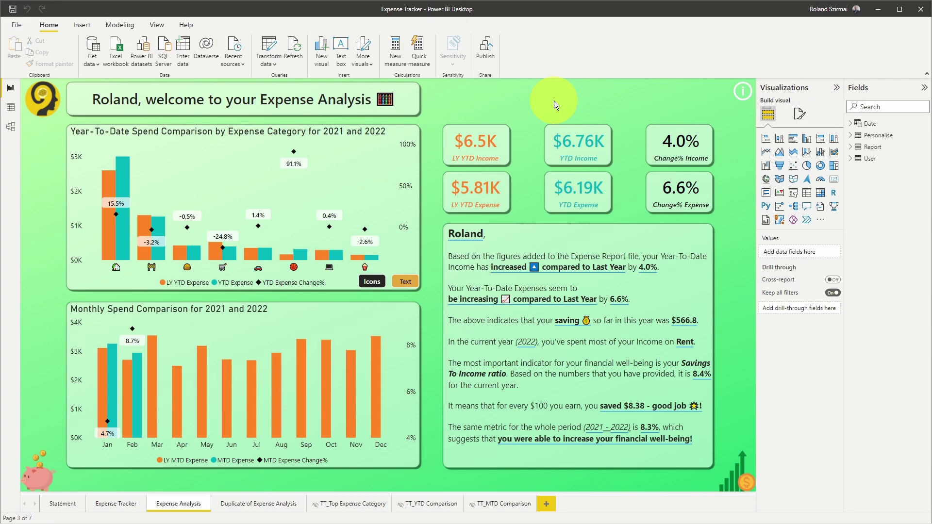
- In Excel, append ' 2' to the user name in cell B8, then save and close the Expense Report workbook
{"action": "key", "text": "alt+Tab"}
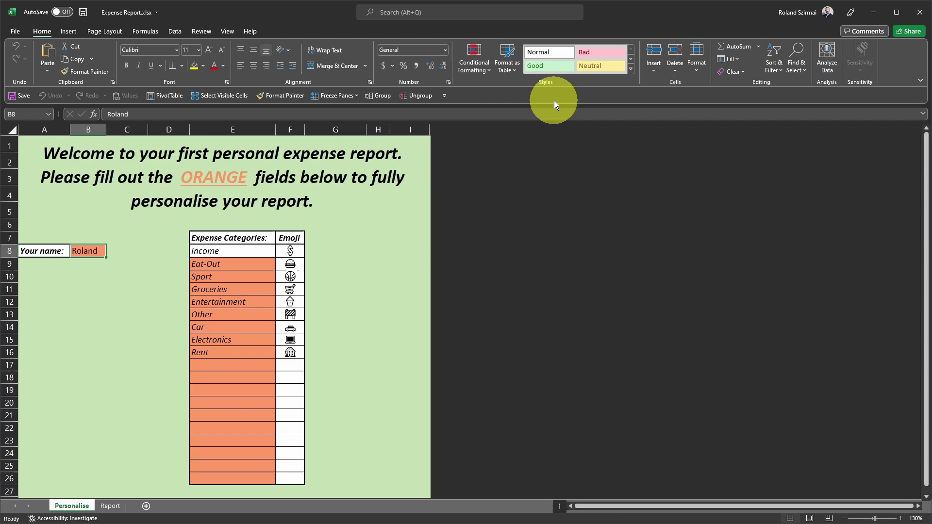
{"action": "key", "text": "F2"}
{"action": "type", "text": "2"}
{"action": "key", "text": "Return"}
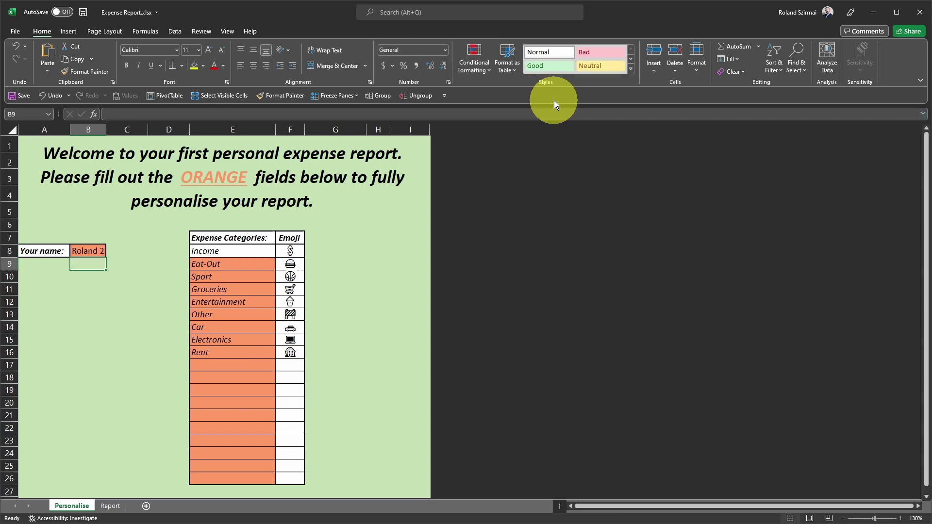
{"action": "left_click", "coordinate": [920, 13]}
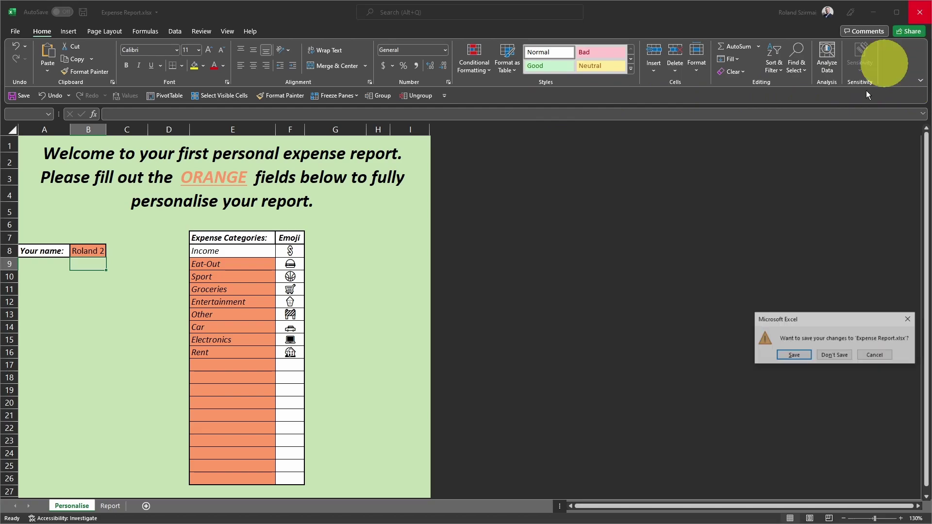
{"action": "left_click", "coordinate": [790, 352]}
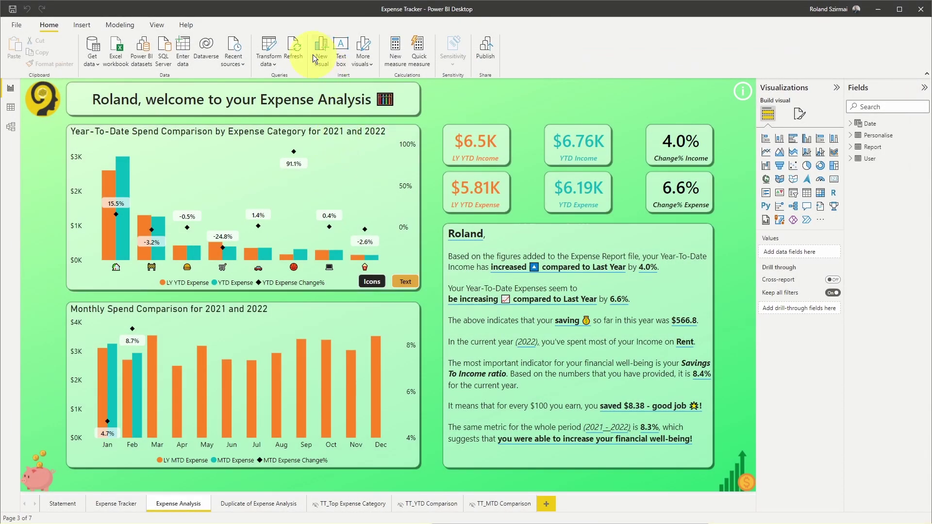
- Refresh the report data so it shows the updated name, LY YTD Expense $5.13K and Change% 20.6%
{"action": "left_click", "coordinate": [301, 49]}
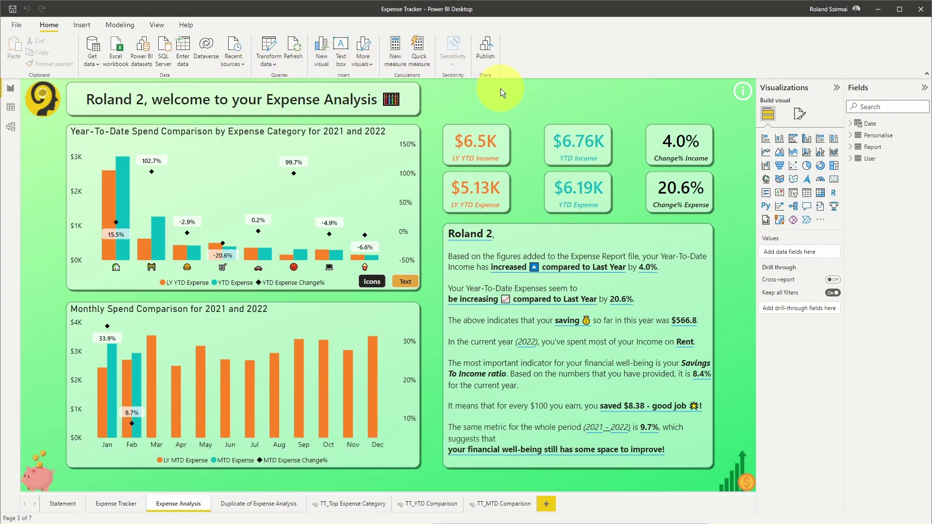
{"action": "left_click", "coordinate": [850, 159]}
{"action": "left_click_drag", "start_coordinate": [845, 186], "coordinate": [808, 185]}
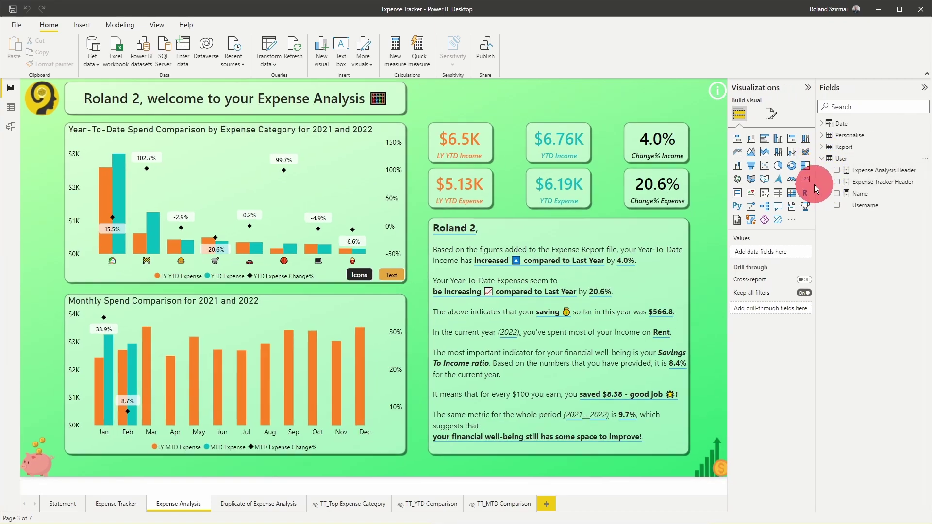
{"action": "left_click", "coordinate": [859, 170]}
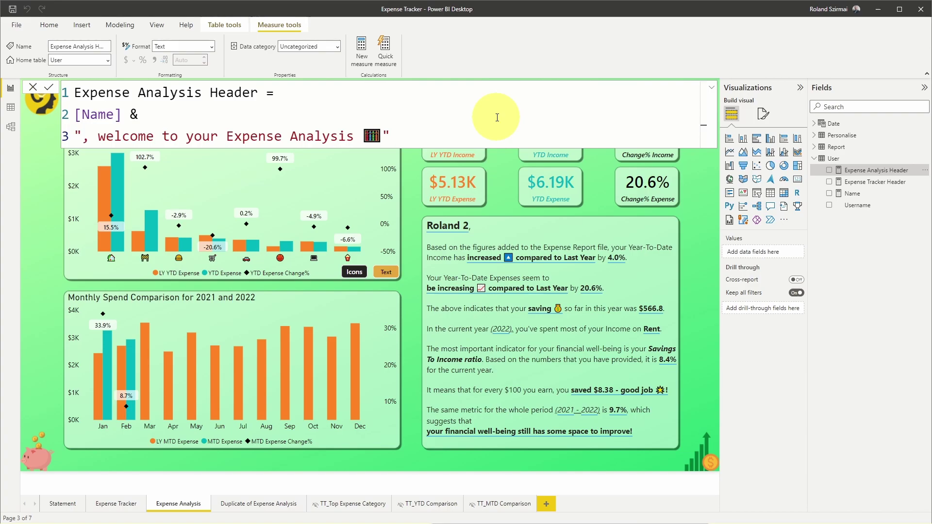
{"action": "left_click", "coordinate": [857, 184]}
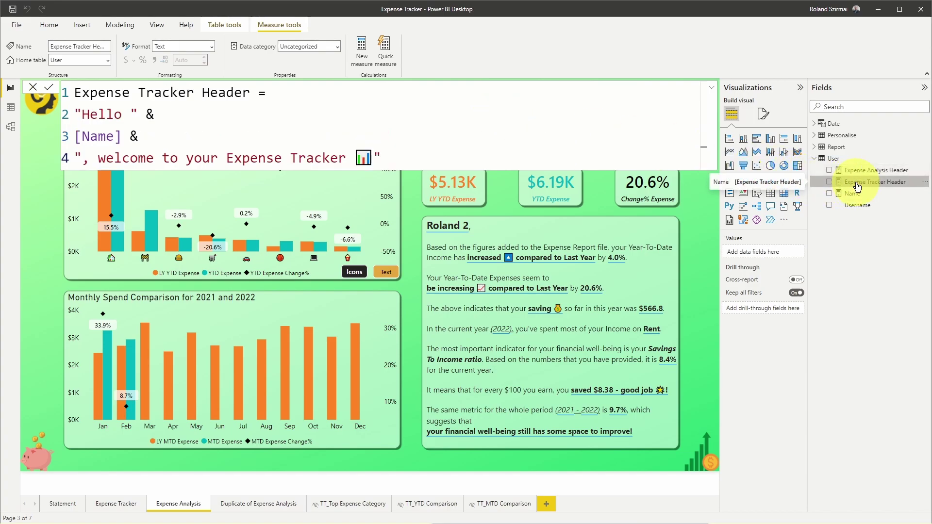
{"action": "left_click", "coordinate": [119, 504]}
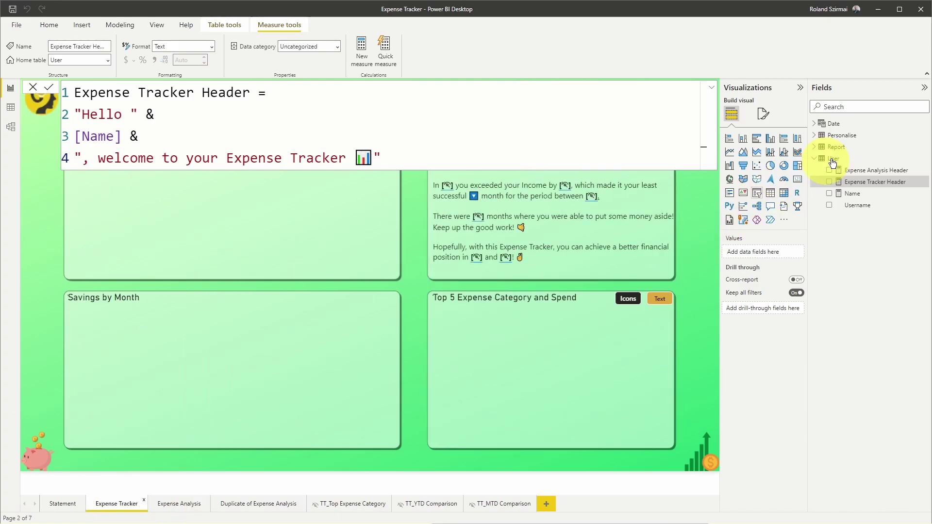
{"action": "left_click", "coordinate": [833, 159]}
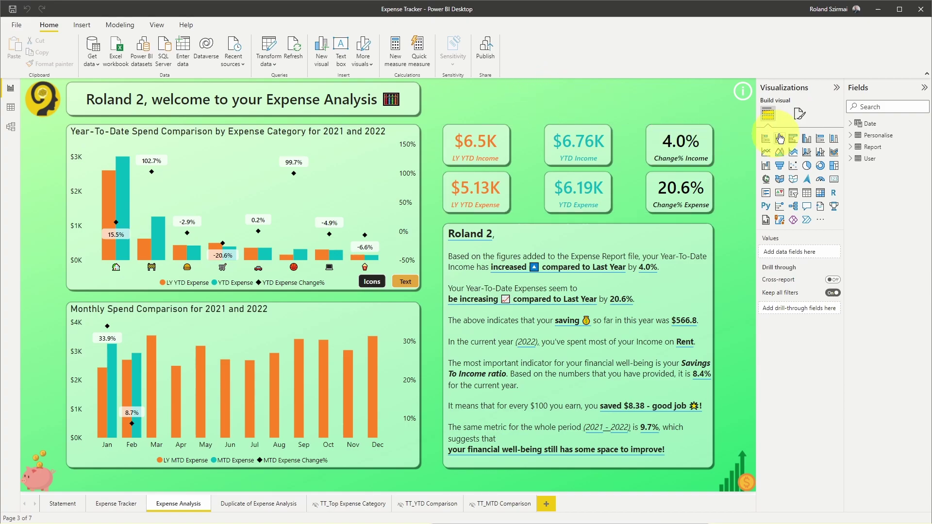
- Expand Report > Header in the Fields pane and select the Monthly Spend Comparison Title measure
{"action": "left_click", "coordinate": [851, 149]}
{"action": "left_click", "coordinate": [858, 226]}
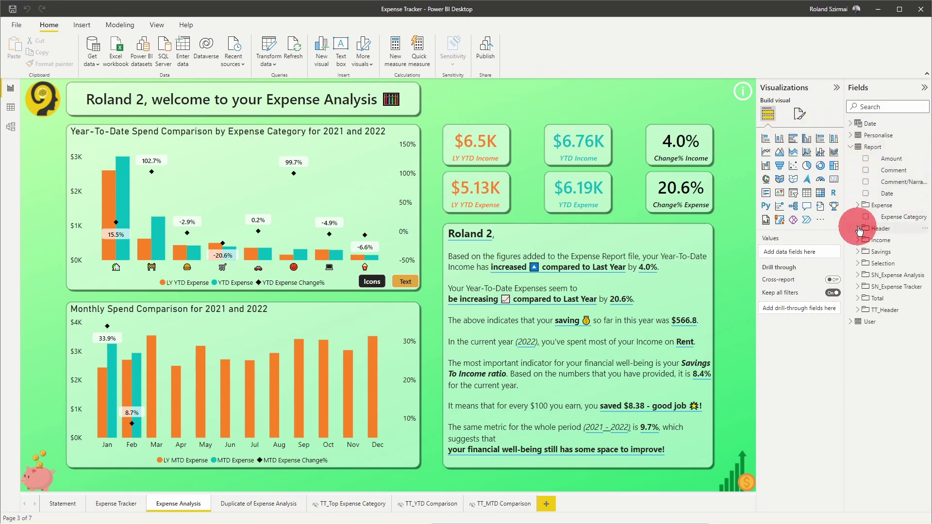
{"action": "left_click_drag", "start_coordinate": [845, 216], "coordinate": [791, 224]}
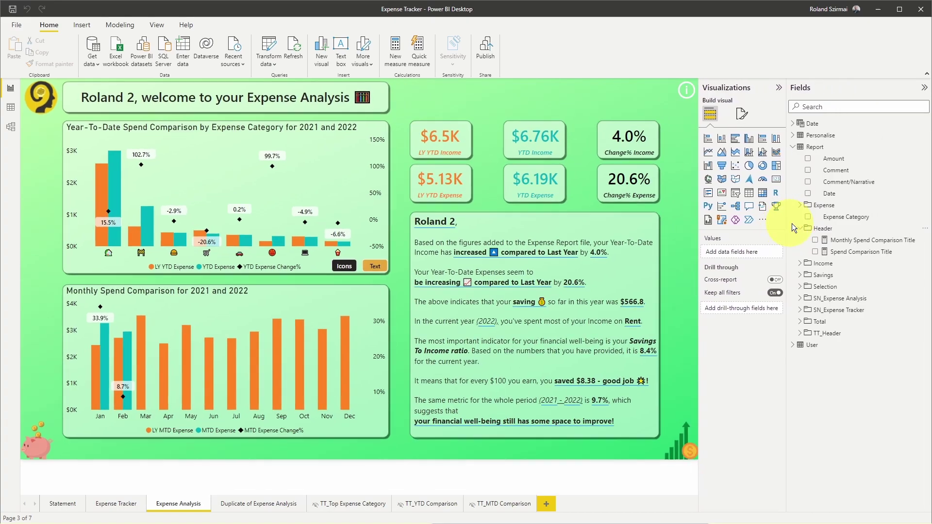
{"action": "left_click", "coordinate": [847, 241]}
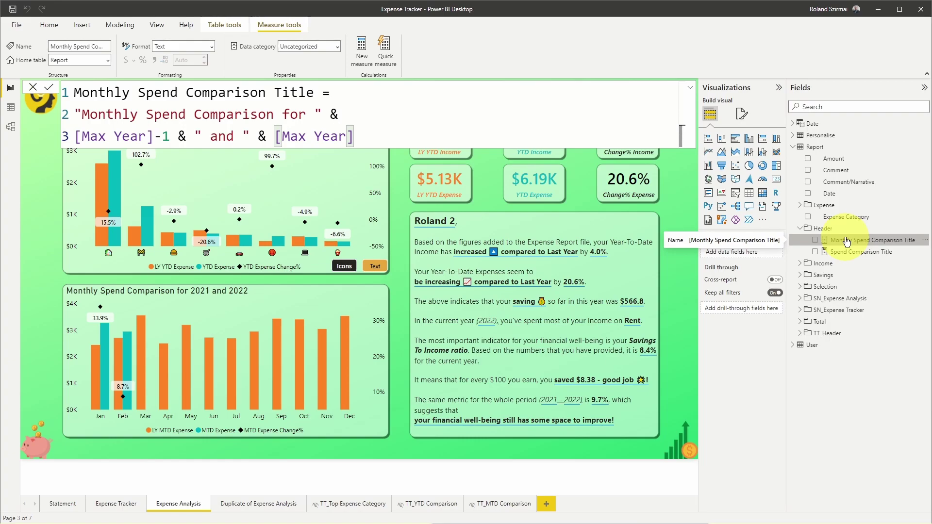
{"action": "left_click", "coordinate": [846, 253]}
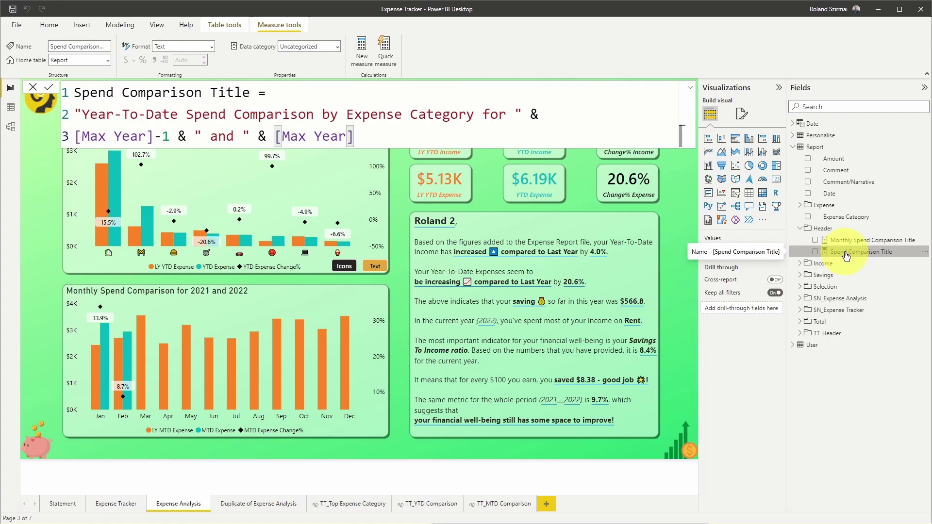
{"action": "left_click", "coordinate": [858, 238]}
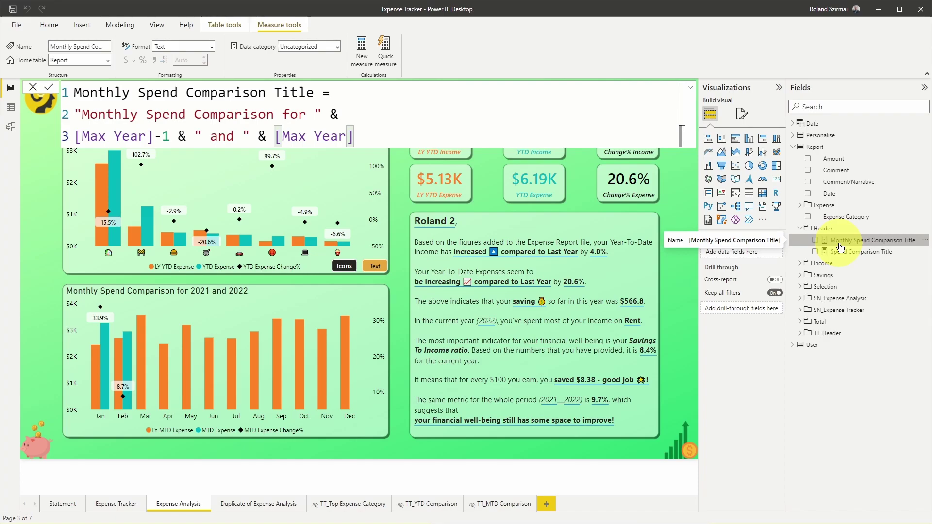
- Replace the title measure's year part with LASTDATE( Report[Date] ) so the chart reads 'for 28/02/2022'
{"action": "triple_click", "coordinate": [489, 136]}
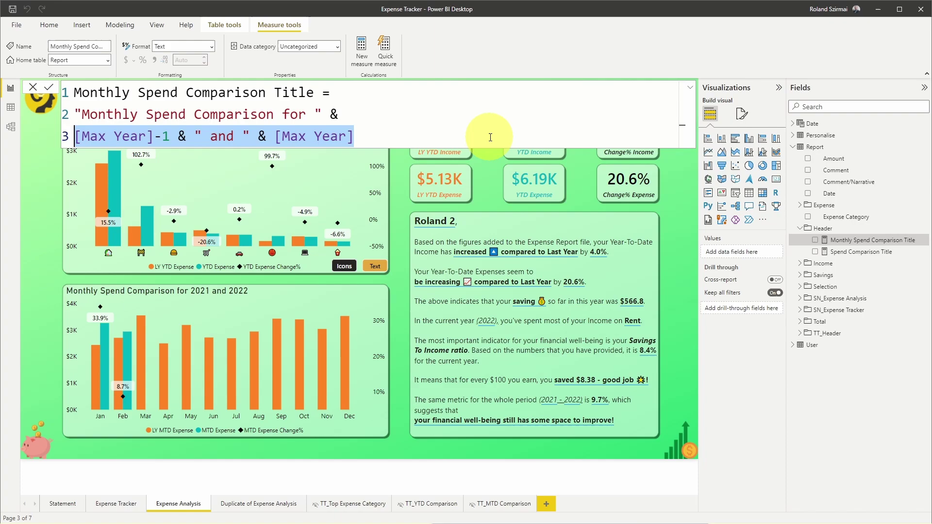
{"action": "type", "text": "lastda"}
{"action": "key", "text": "Tab"}
{"action": "type", "text": "date"}
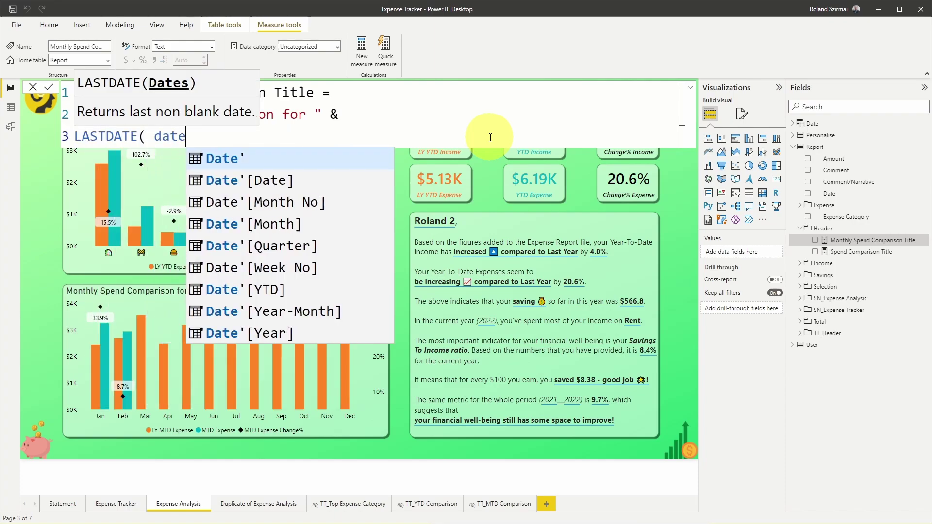
{"action": "key", "text": "Up"}
{"action": "key", "text": "Up"}
{"action": "key", "text": "BackSpace"}
{"action": "key", "text": "BackSpace"}
{"action": "key", "text": "BackSpace"}
{"action": "key", "text": "BackSpace"}
{"action": "type", "text": "report"}
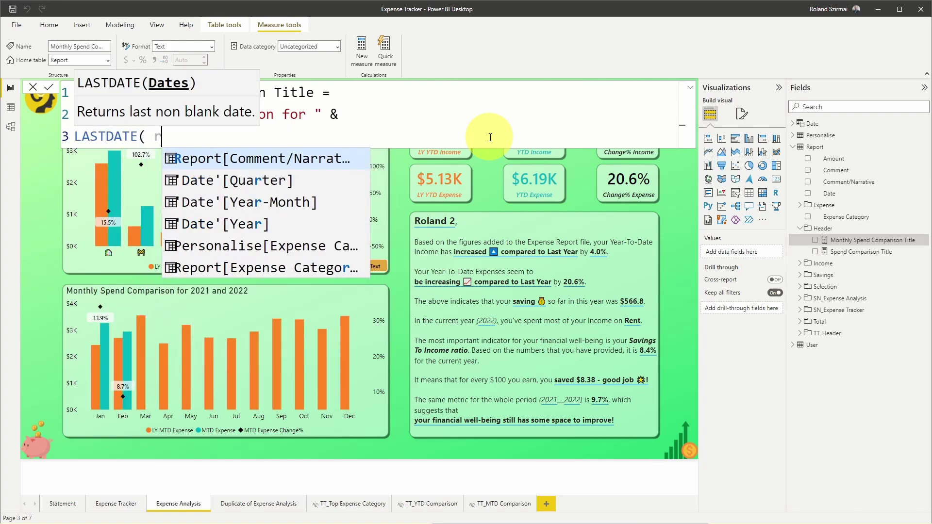
{"action": "key", "text": "Down"}
{"action": "key", "text": "Down"}
{"action": "key", "text": "Down"}
{"action": "key", "text": "Down"}
{"action": "key", "text": "Tab"}
{"action": "type", "text": ")"}
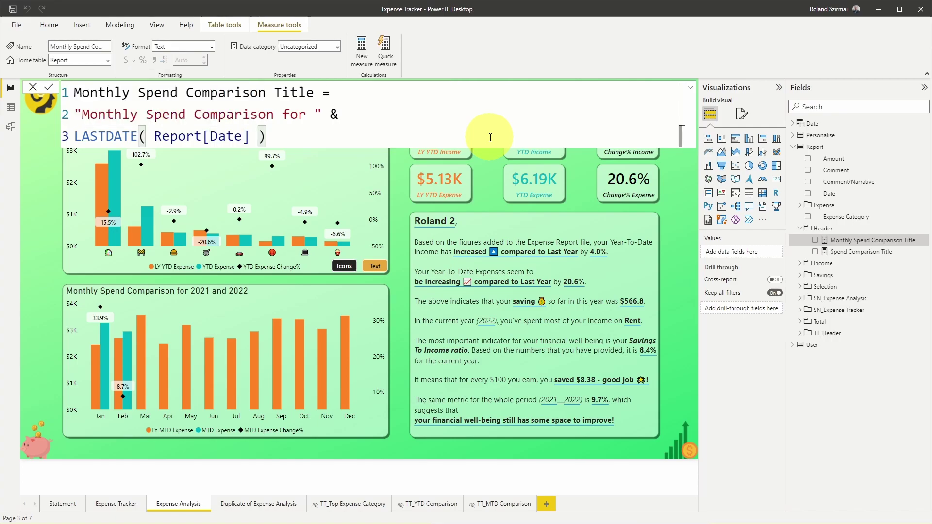
{"action": "left_click", "coordinate": [489, 141]}
{"action": "left_click", "coordinate": [228, 310]}
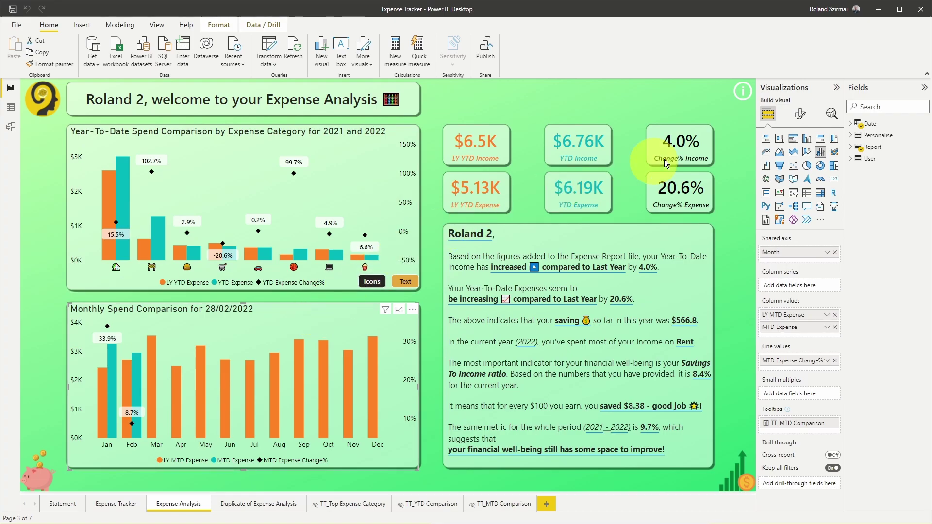
- Check that the chart's Title text field value is the Monthly Spend Comparison Title measure
{"action": "left_click", "coordinate": [798, 115]}
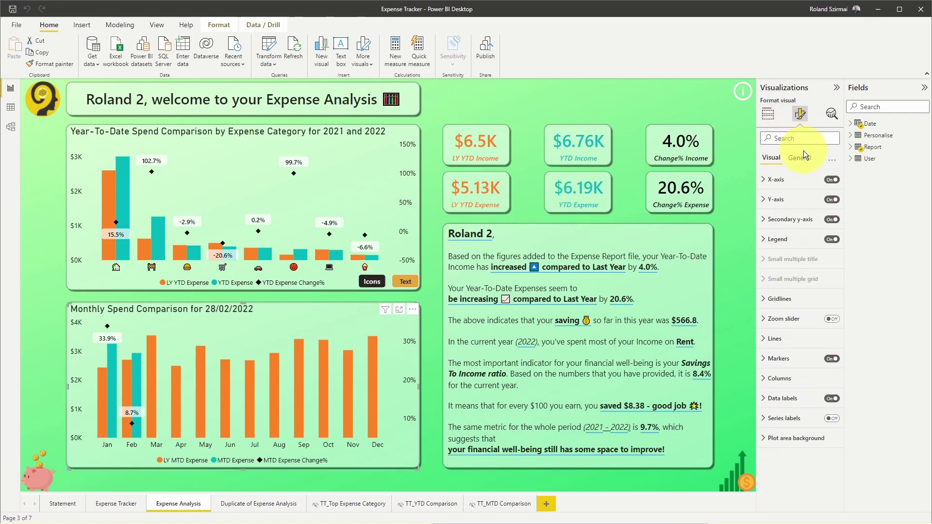
{"action": "left_click", "coordinate": [803, 161]}
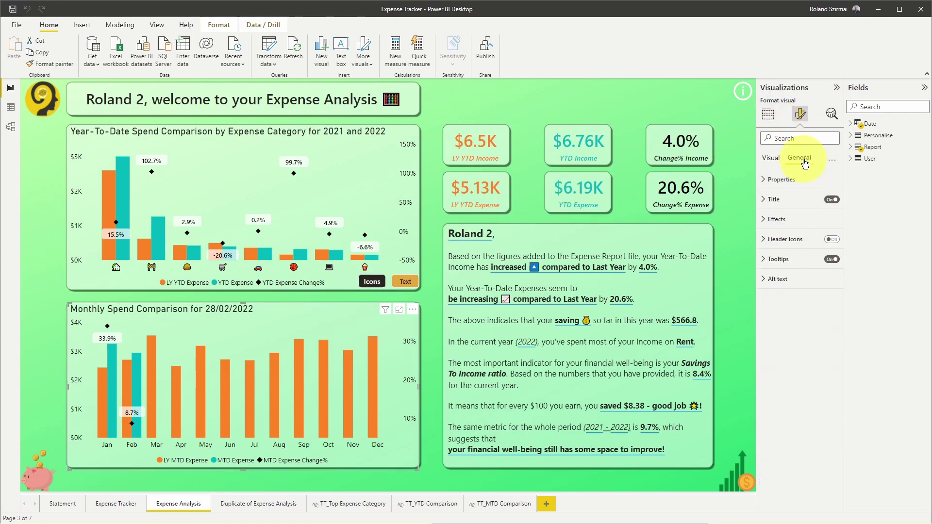
{"action": "left_click", "coordinate": [789, 199]}
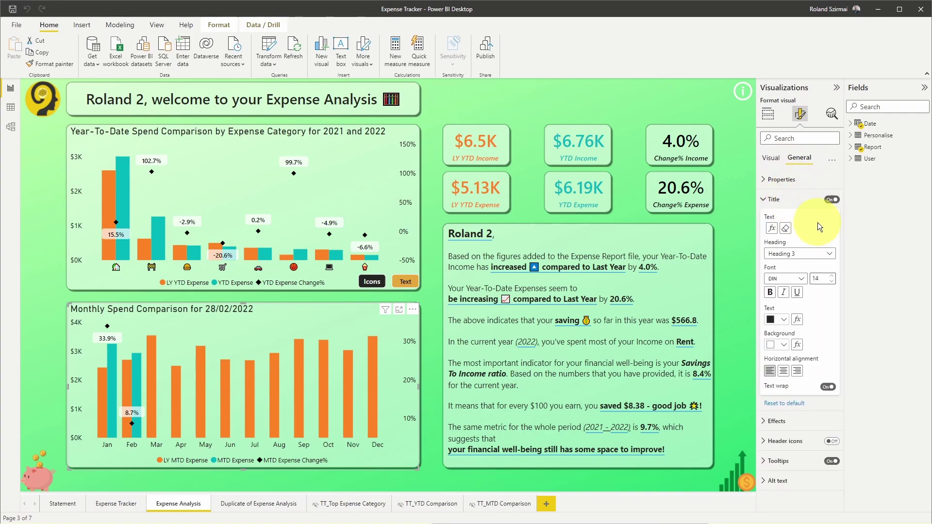
{"action": "left_click", "coordinate": [772, 228]}
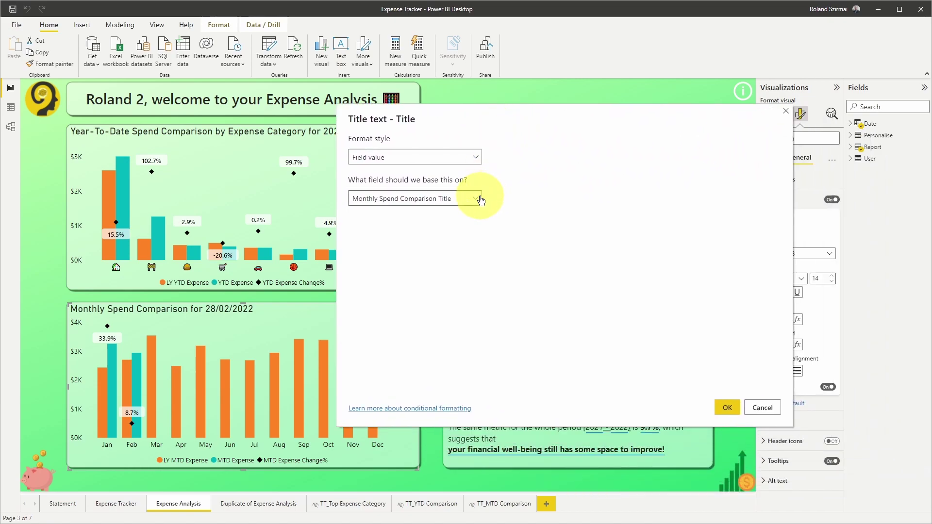
{"action": "left_click", "coordinate": [727, 407]}
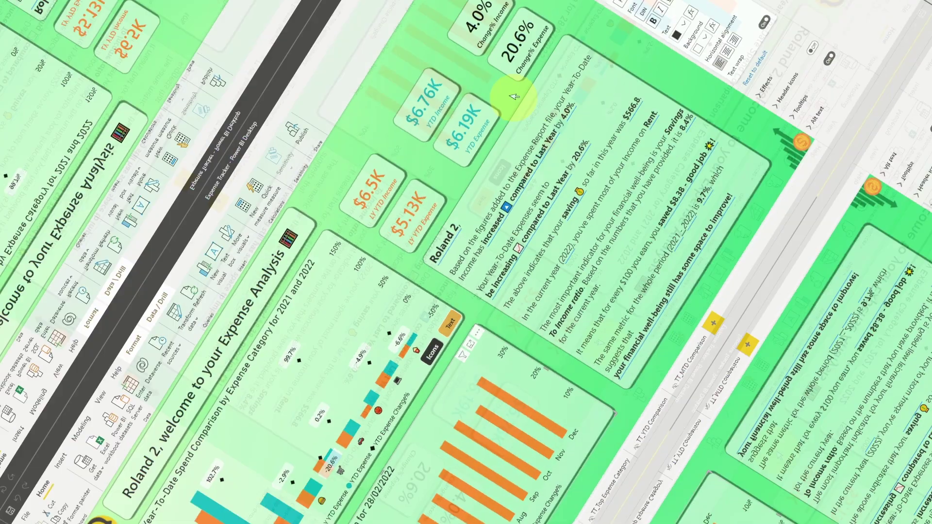